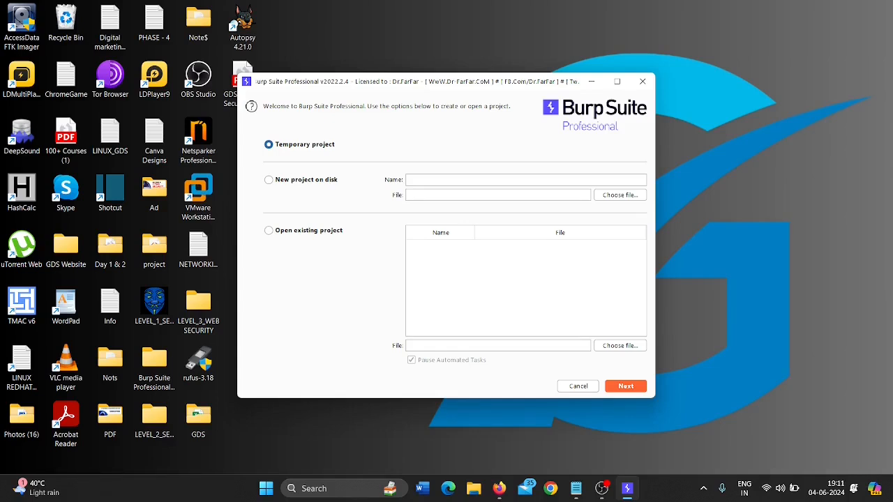
Step: Switch to Firefox and open the extensions manager by way of the browser's home page settings
left_click(499, 489)
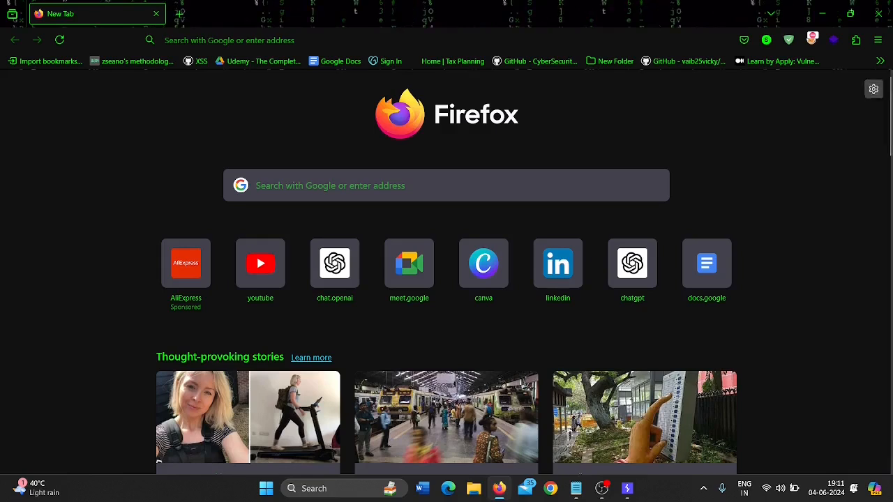
left_click(874, 89)
left_click(703, 341)
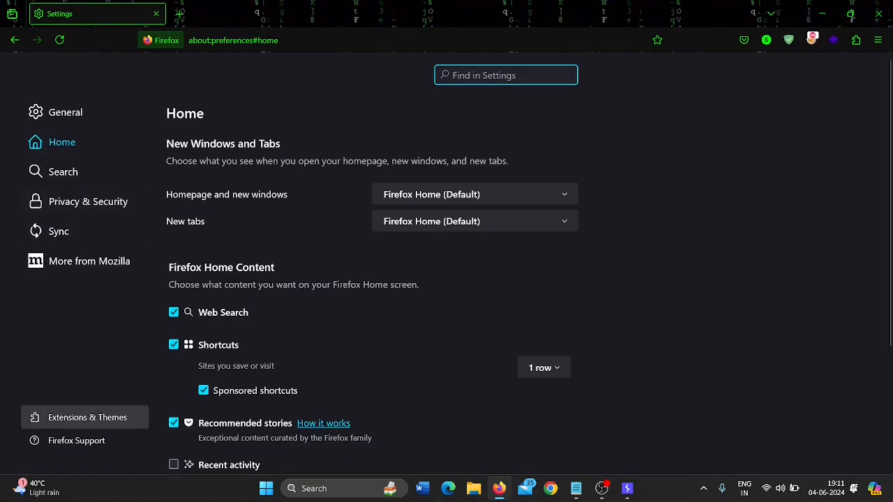
left_click(84, 417)
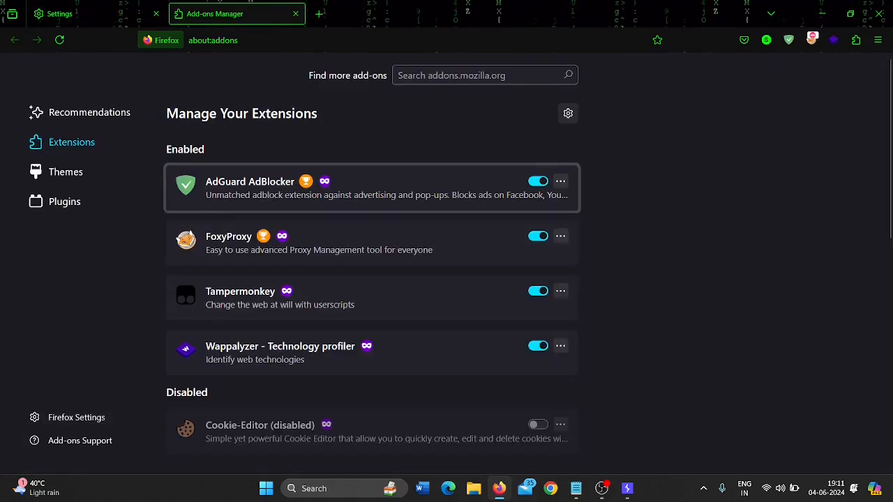
Step: Search the add-ons for "foxy proxy" and open the FoxyProxy Standard page
left_click(398, 75)
type("fo")
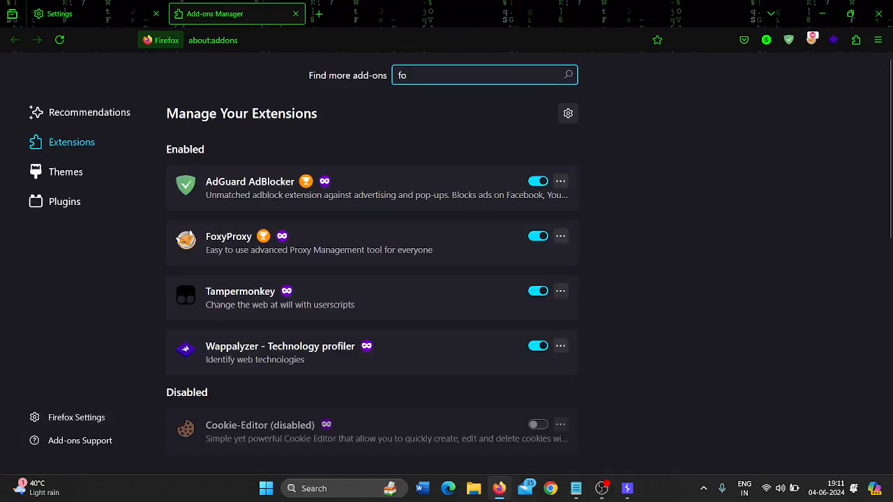
type("xy proxy")
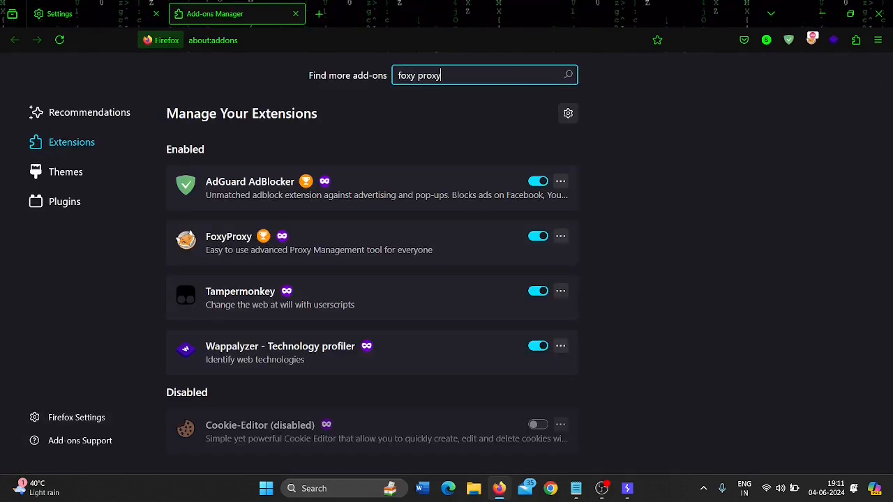
key("Return")
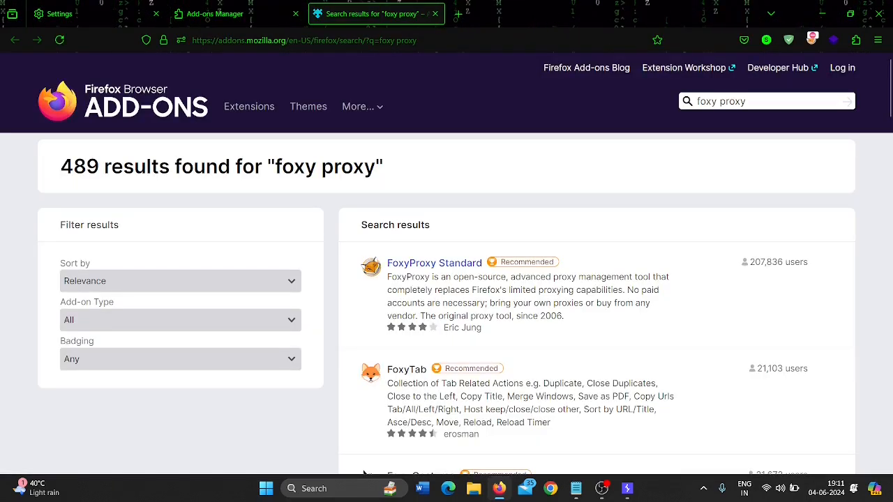
left_click(434, 263)
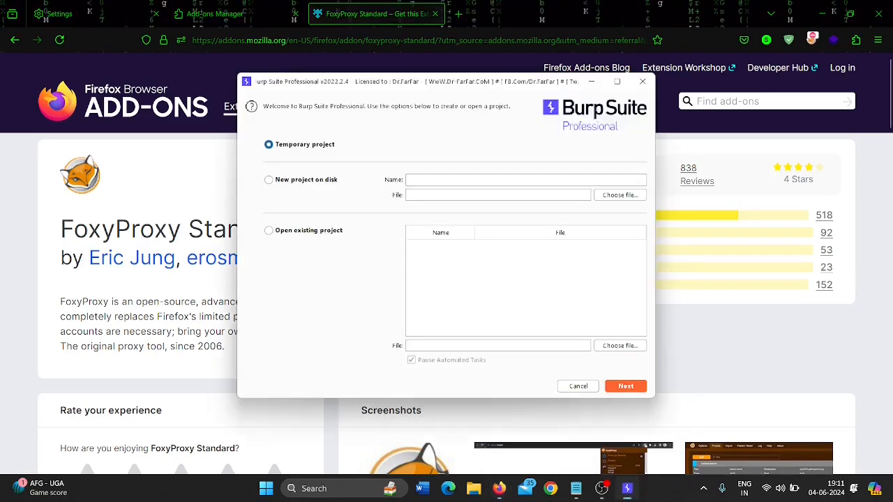
Step: In Burp Suite, start a temporary project with Burp defaults and select the 127.0.0.1:8080 listener in the proxy options
left_click(626, 386)
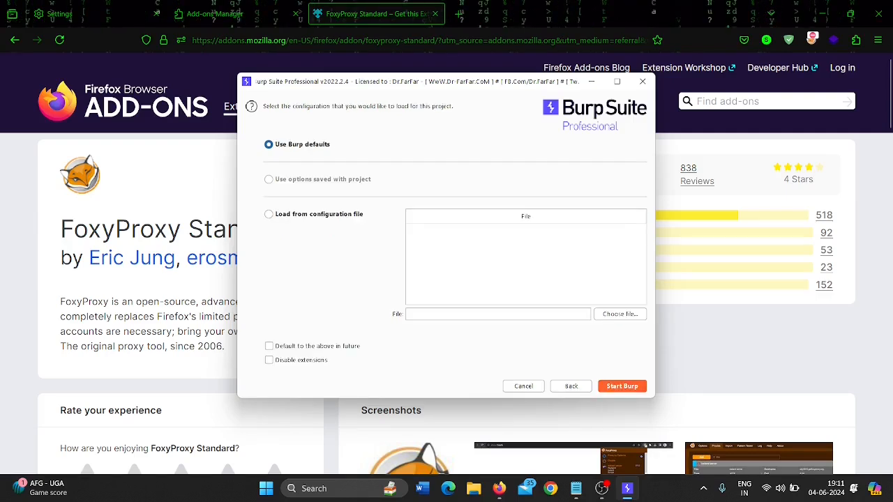
left_click(622, 386)
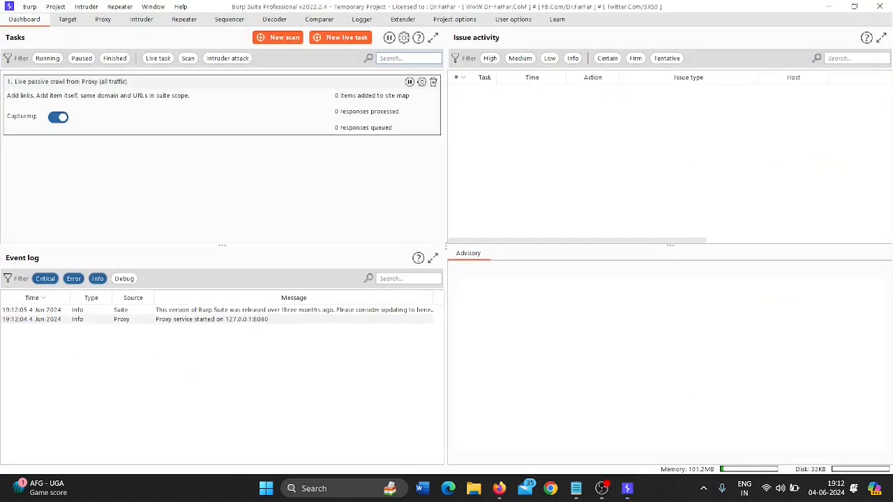
left_click(103, 19)
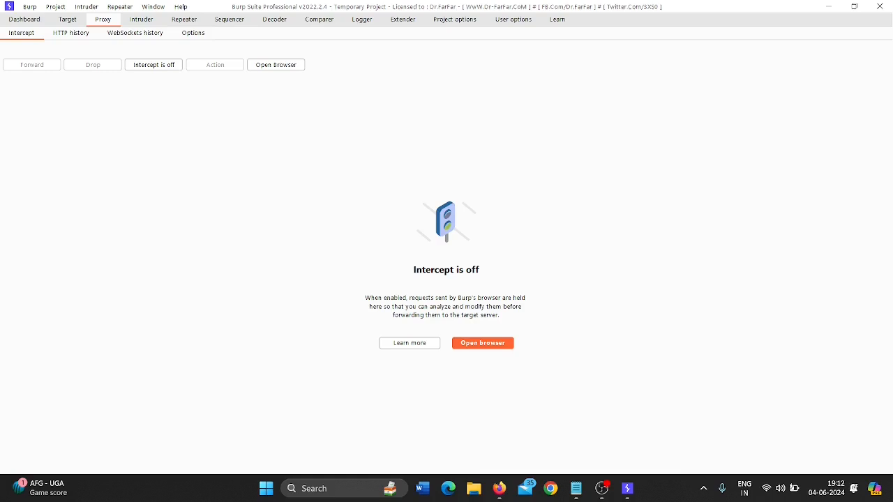
left_click(192, 33)
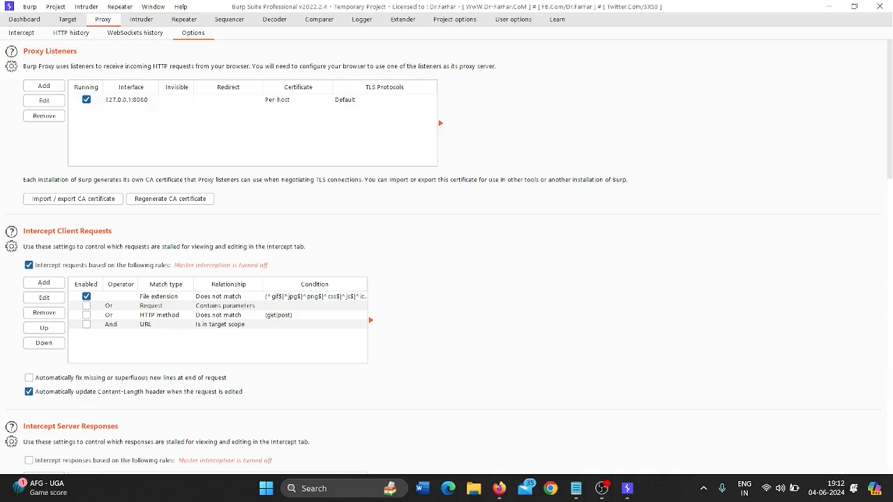
left_click(209, 99)
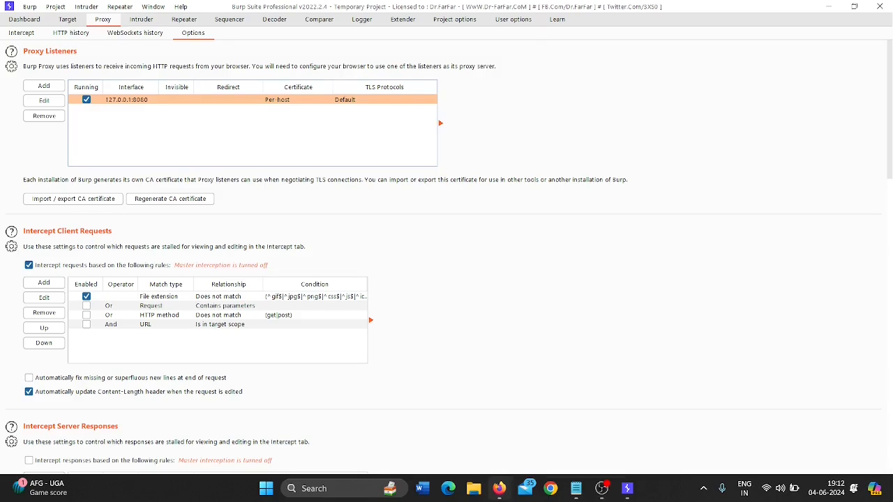
Step: Switch to Firefox and add a new proxy entry in FoxyProxy's proxy settings
left_click(499, 489)
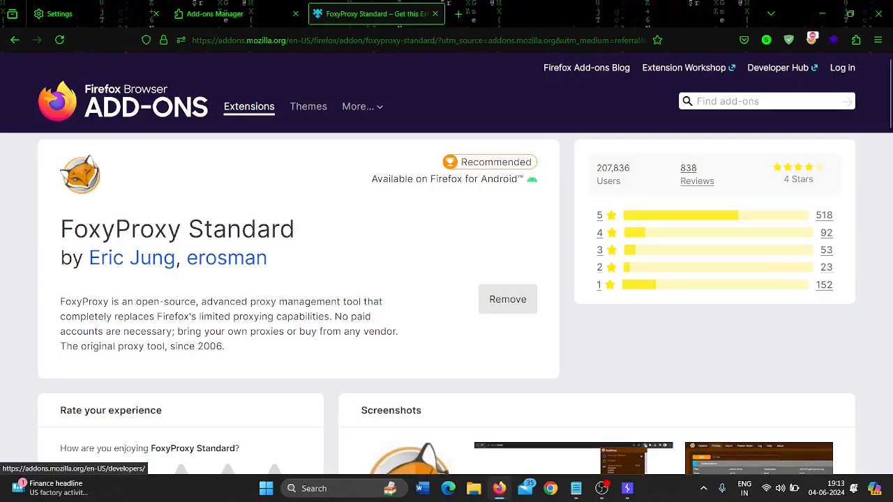
left_click(811, 40)
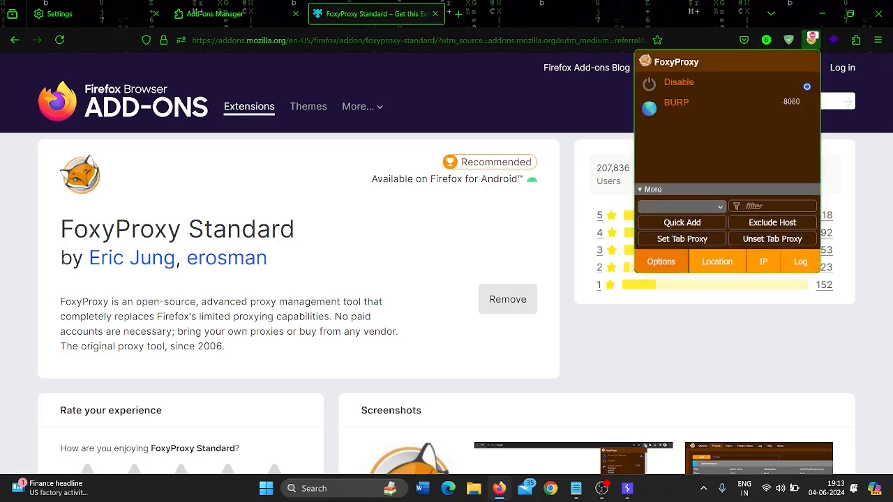
left_click(661, 261)
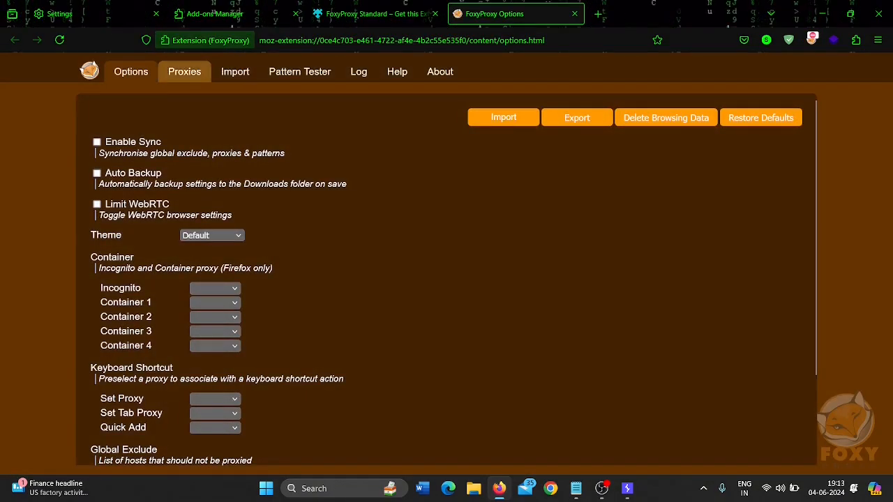
left_click(185, 72)
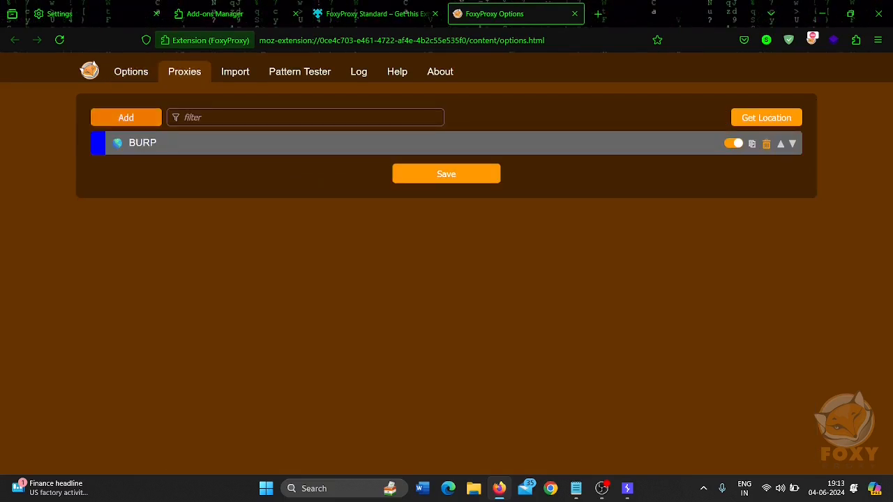
left_click(125, 117)
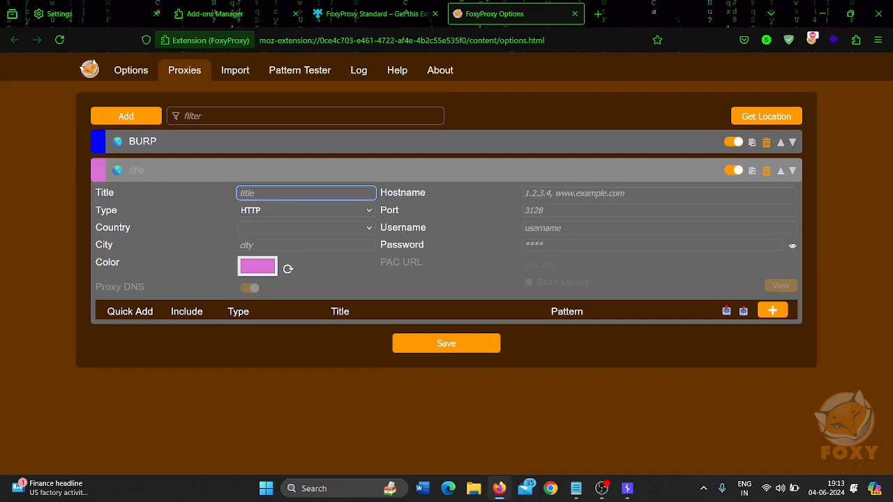
Step: Title the new proxy Burpsuite, keep type HTTP, set hostname 127.0.0.1 and port 8080, and save it
type("Bu")
key("BackSpace")
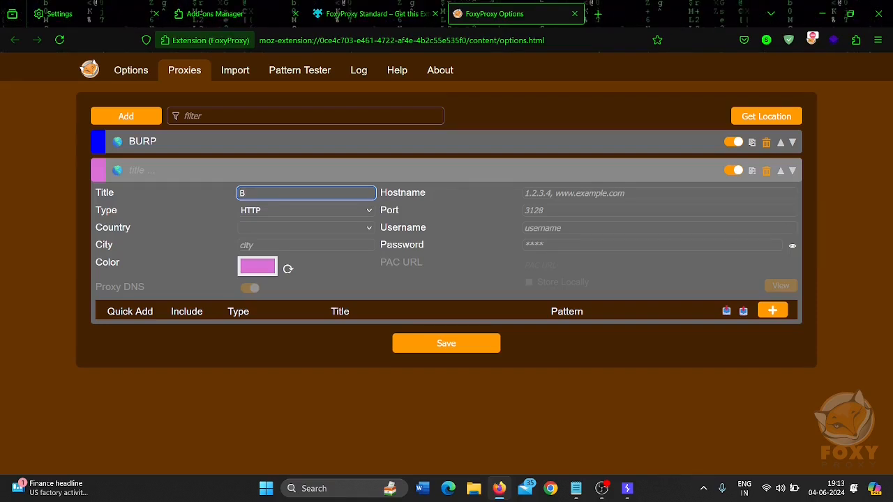
type("urpsuite")
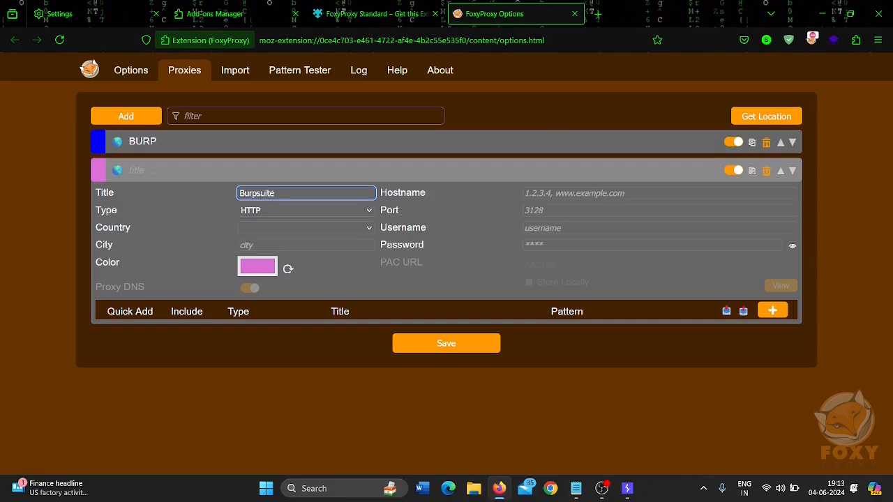
left_click(660, 193)
type("127.0.0.1")
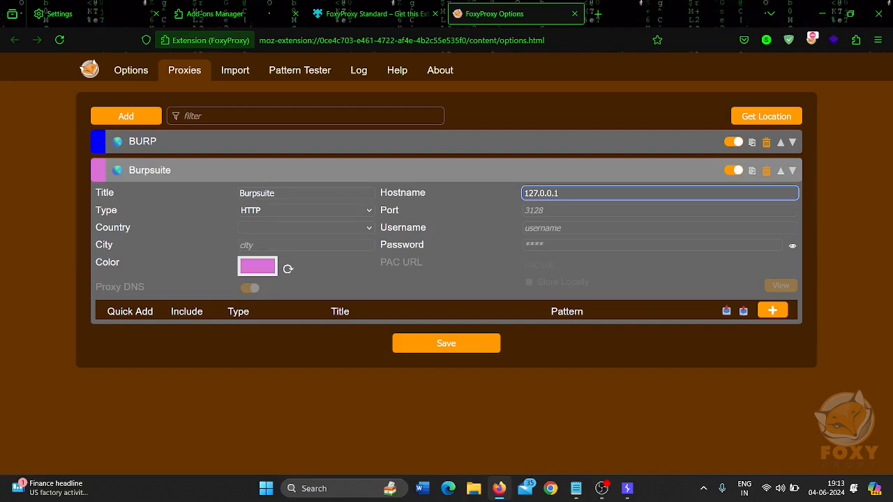
left_click(306, 210)
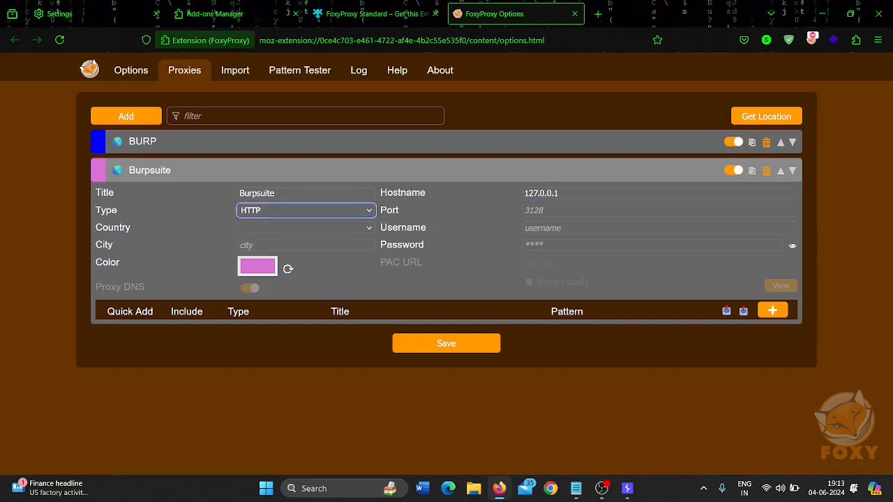
left_click(660, 210)
type("8080")
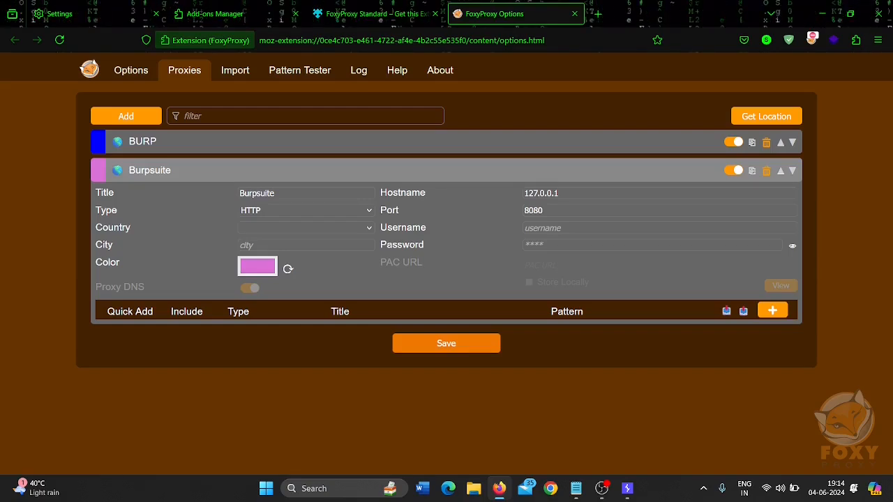
Step: Open a new browser tab and activate the BURP proxy in FoxyProxy
key("ctrl+t")
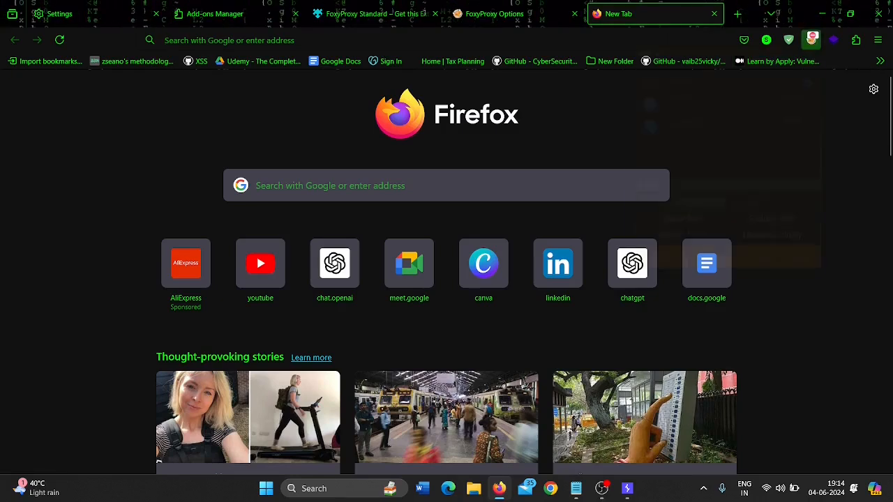
left_click(812, 39)
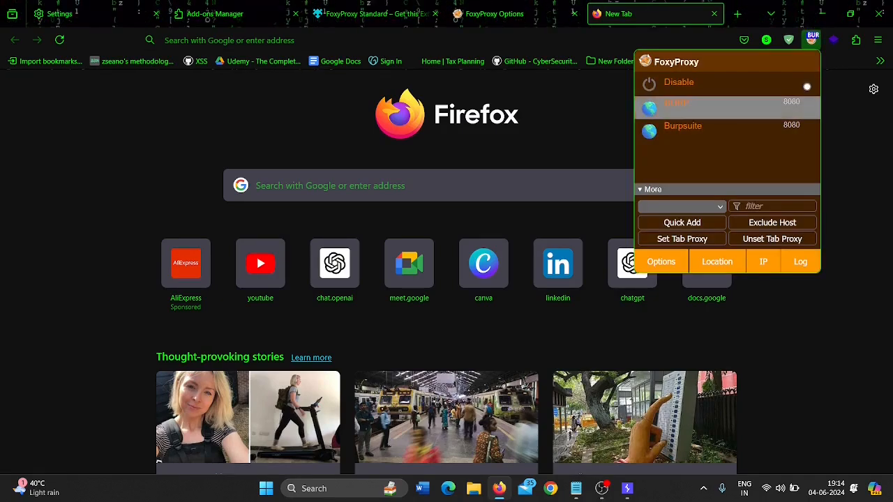
left_click(811, 109)
key("ctrl+l")
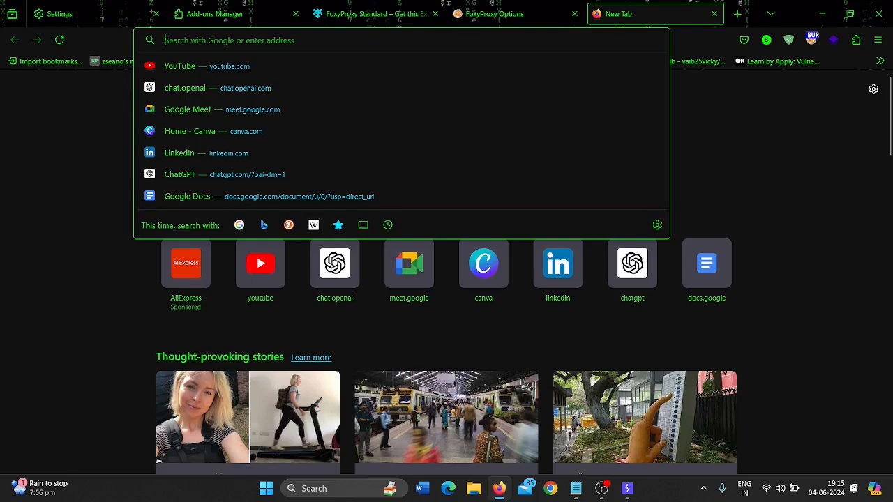
type("http://burpsuite/")
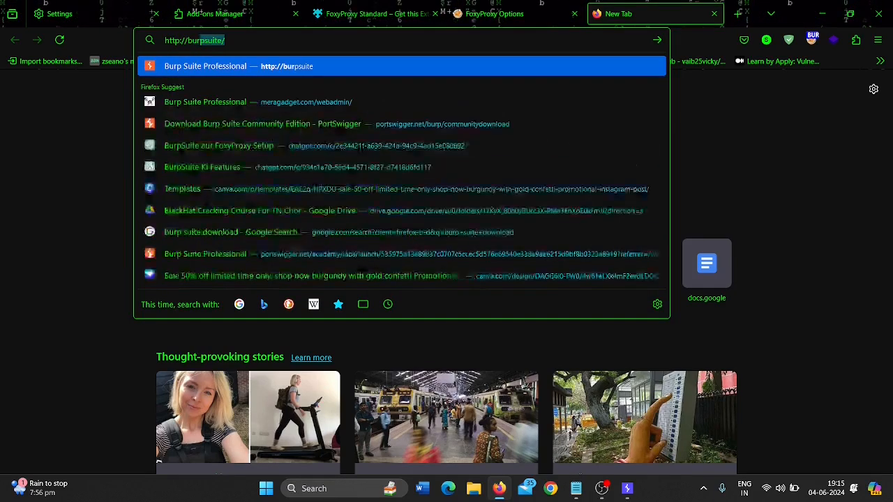
key("Return")
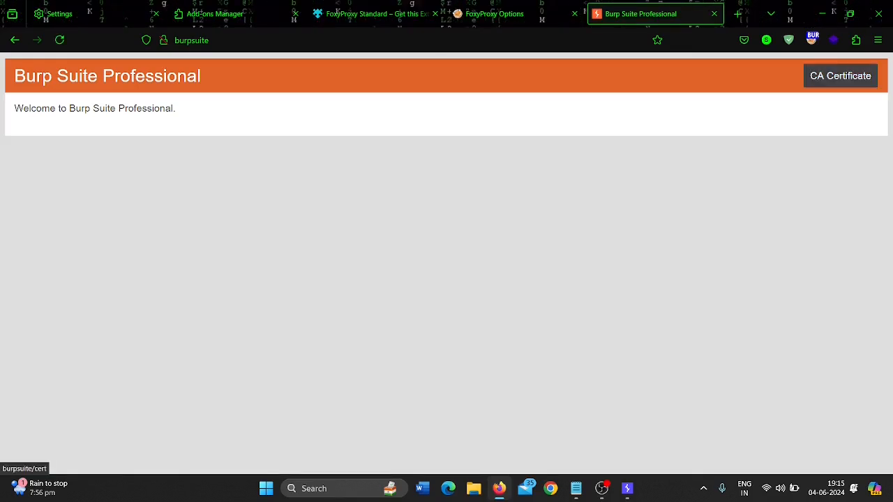
left_click(841, 75)
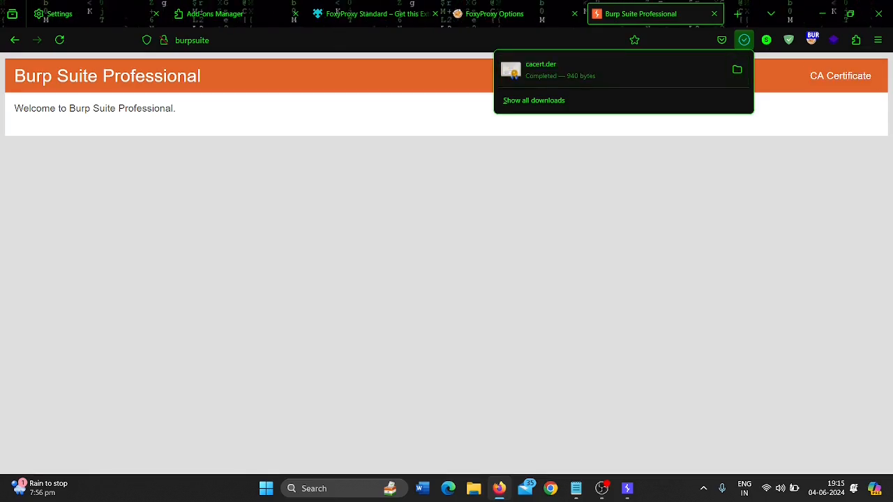
key("Escape")
Step: Search the Firefox settings for "cert" and open the Certificate Manager
left_click(877, 40)
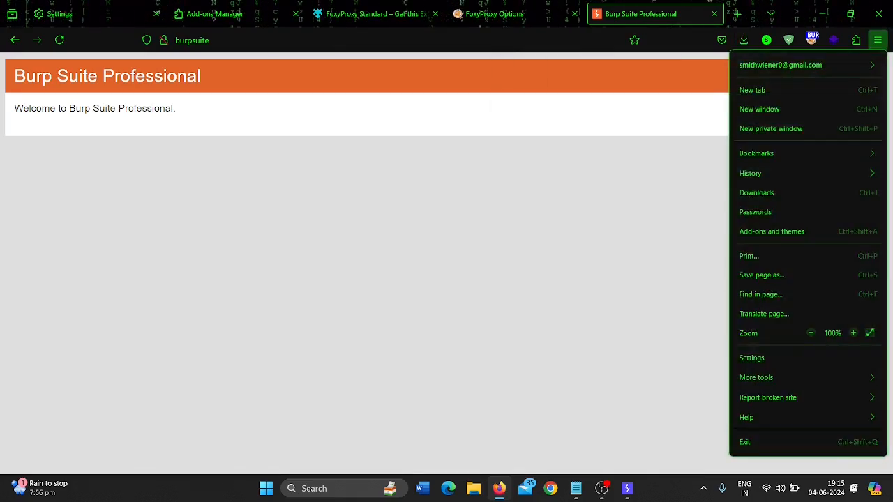
left_click(768, 358)
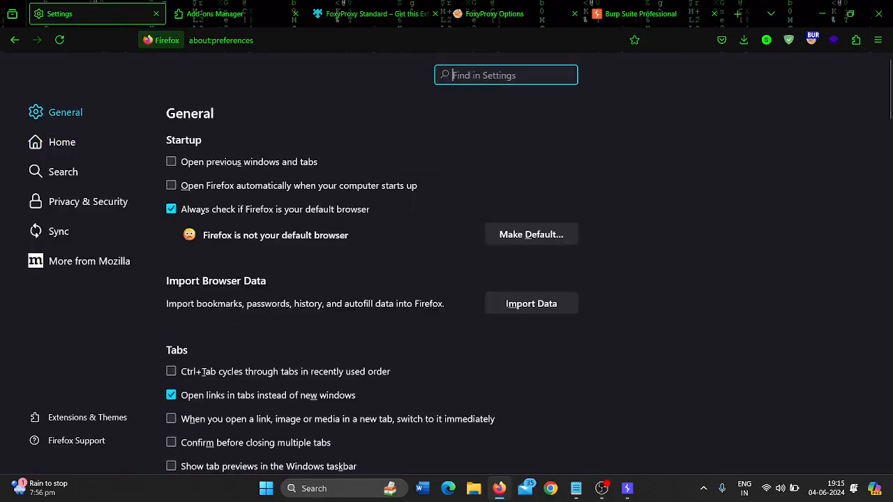
type("cert")
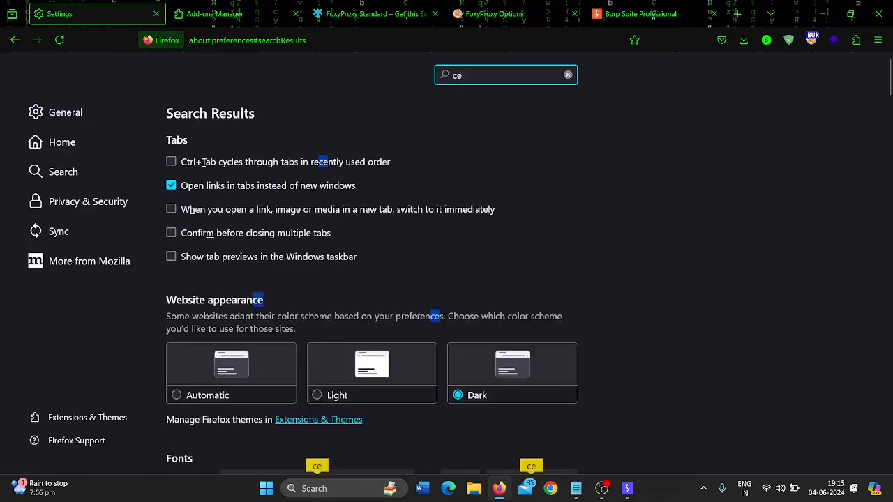
left_click(529, 163)
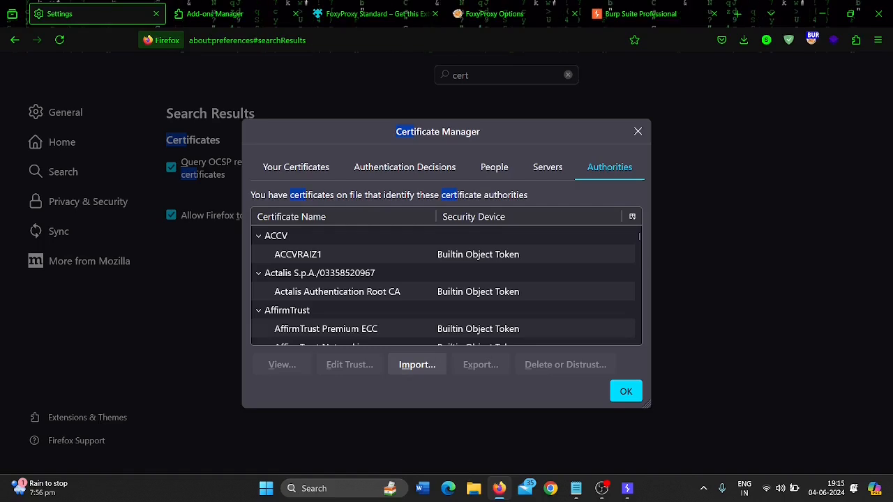
Step: Try to import the cacert file from the Downloads folder as a certificate authority
left_click(417, 365)
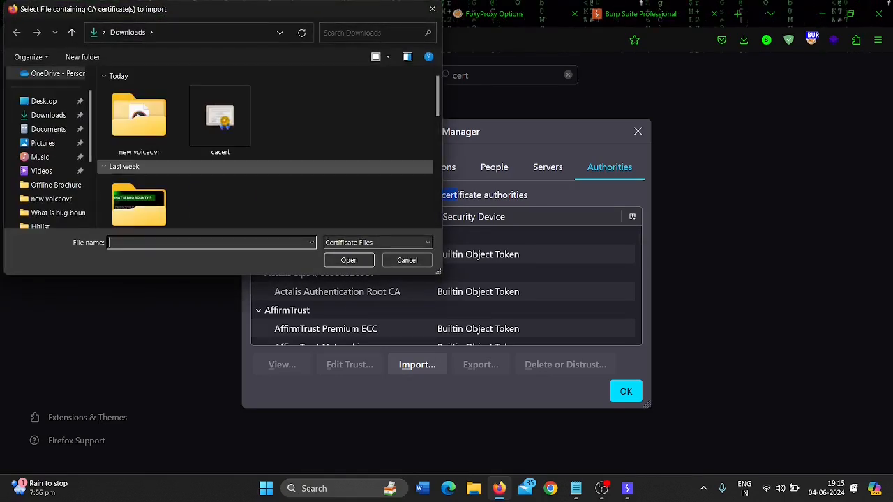
double_click(219, 117)
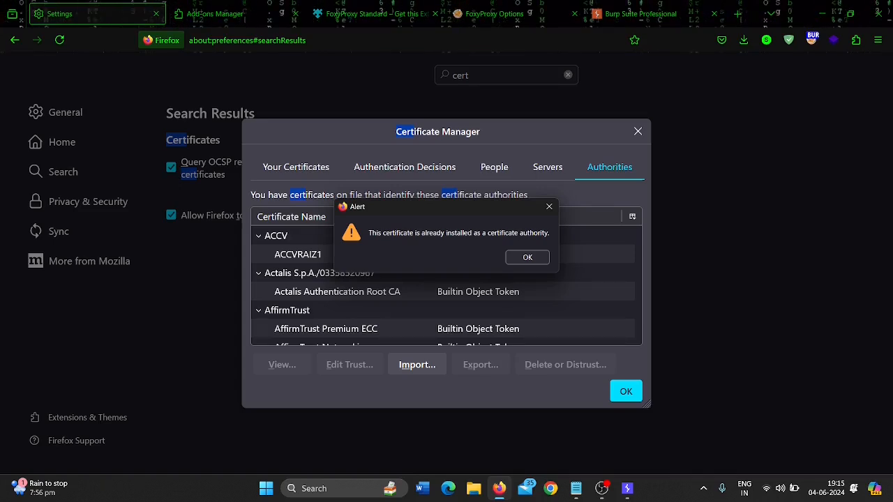
left_click(528, 258)
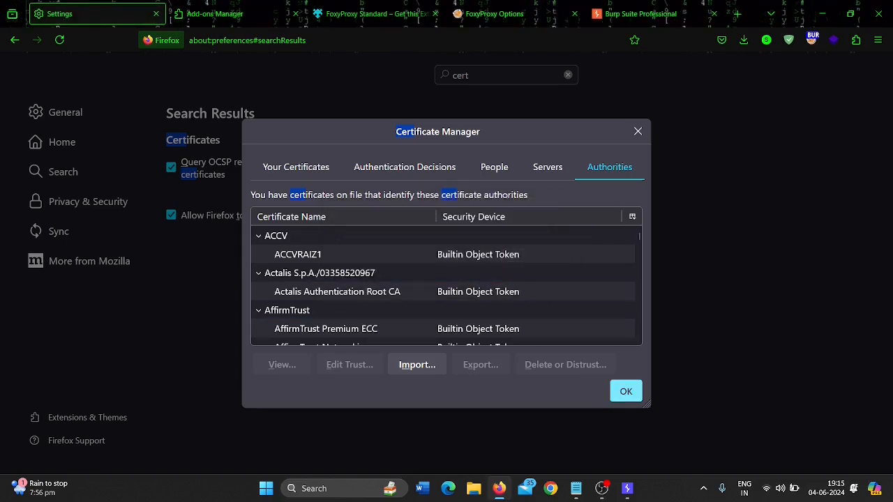
Step: Close the Certificate Manager and every Firefox tab except Settings
left_click(626, 392)
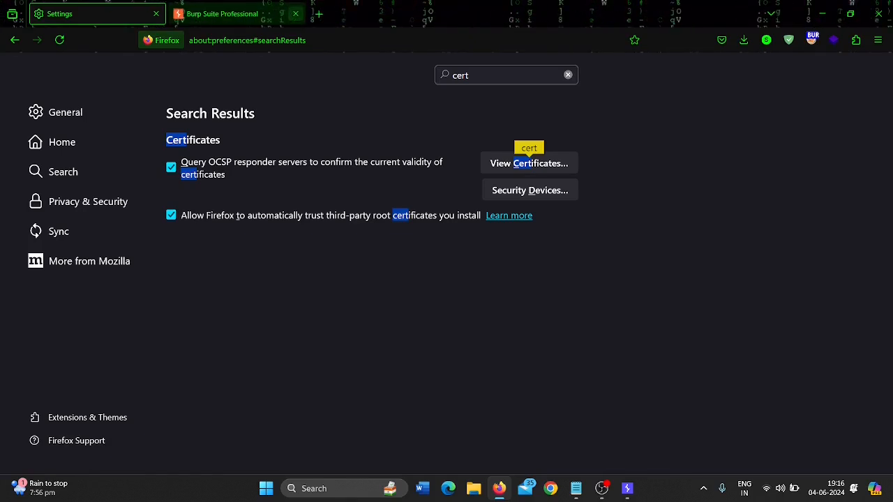
left_click(296, 14)
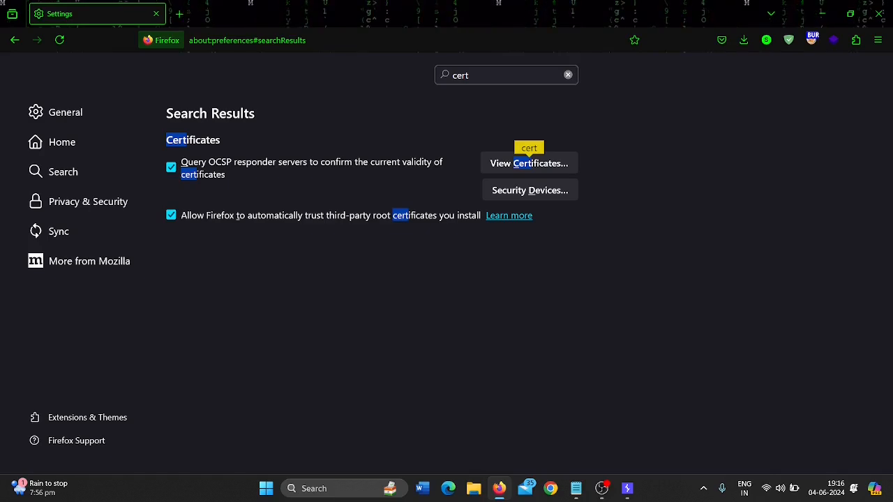
Step: Restore the Firefox and Burp Suite windows from full screen and arrange them side by side, with Burp Suite on the left
double_click(177, 21)
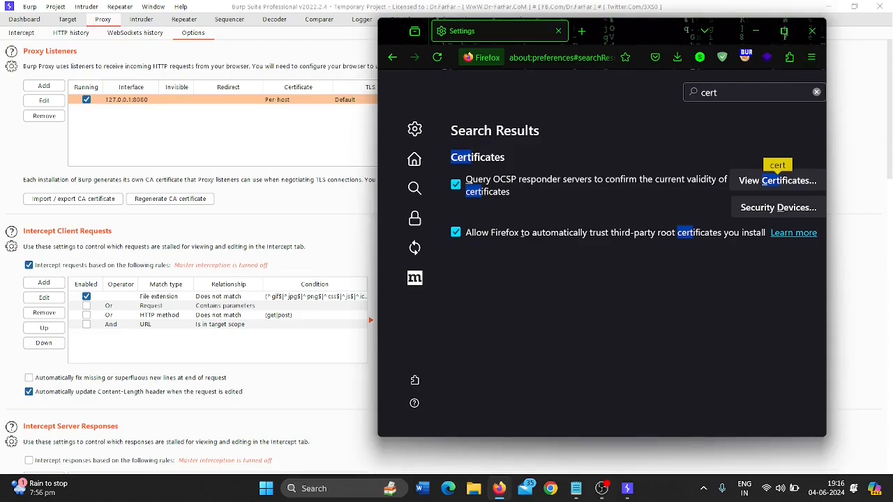
double_click(293, 7)
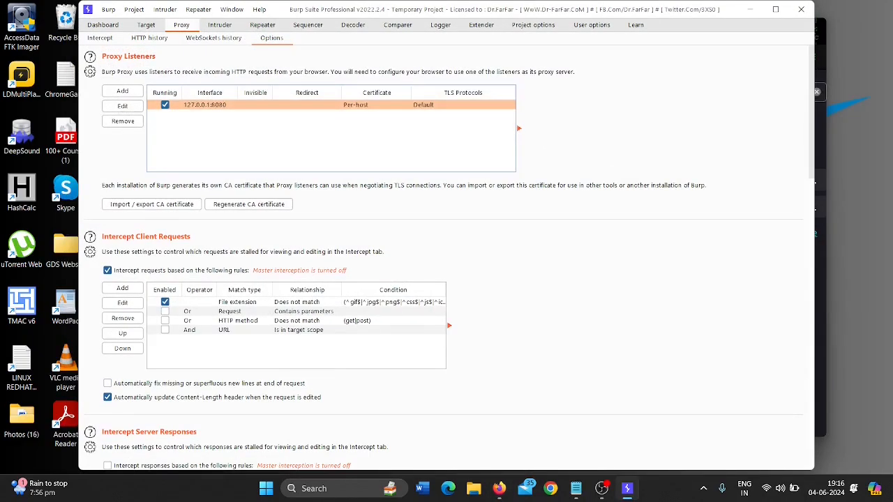
left_click_drag(293, 9, 0, 139)
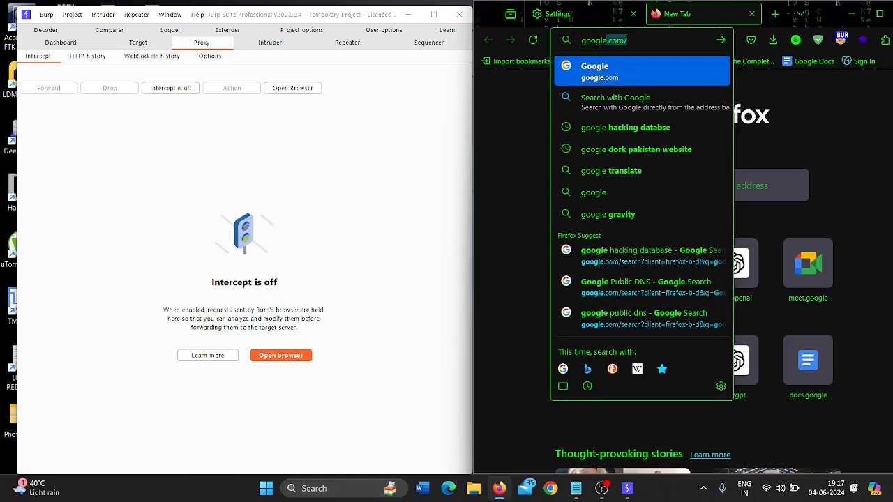
Step: Turn on message interception in Burp's Proxy and load google.com in the new Firefox tab
key("Escape")
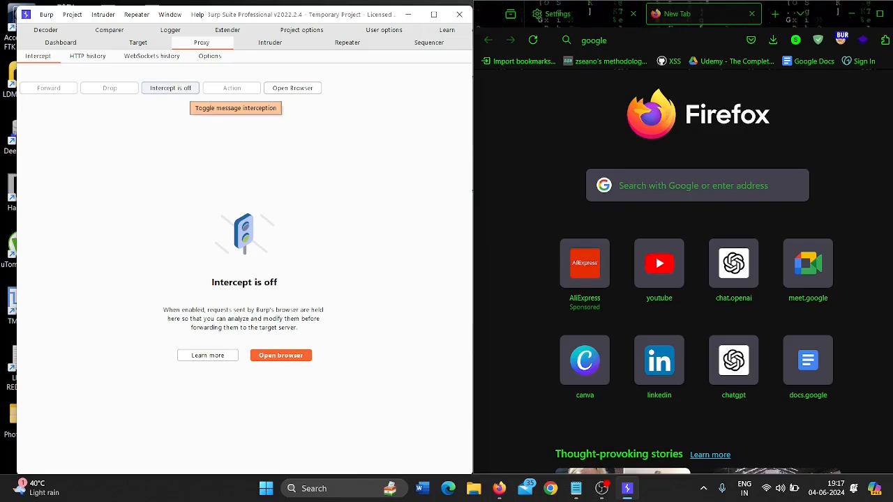
left_click(170, 88)
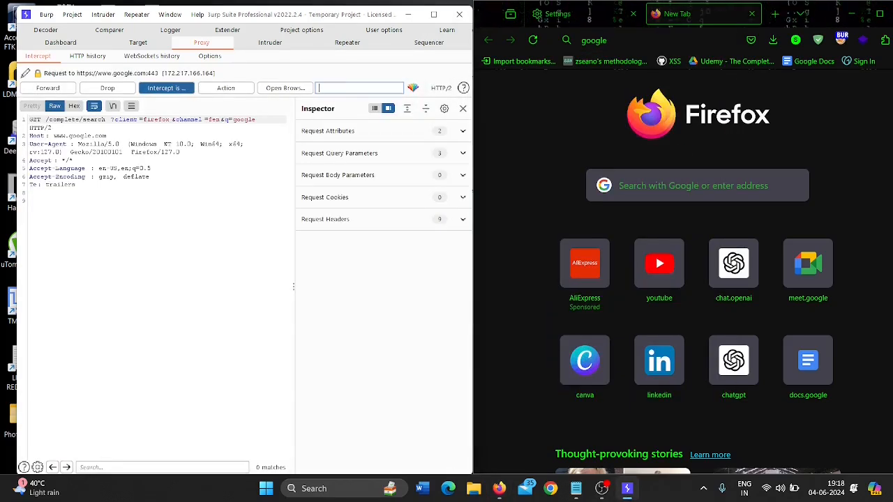
key("Return")
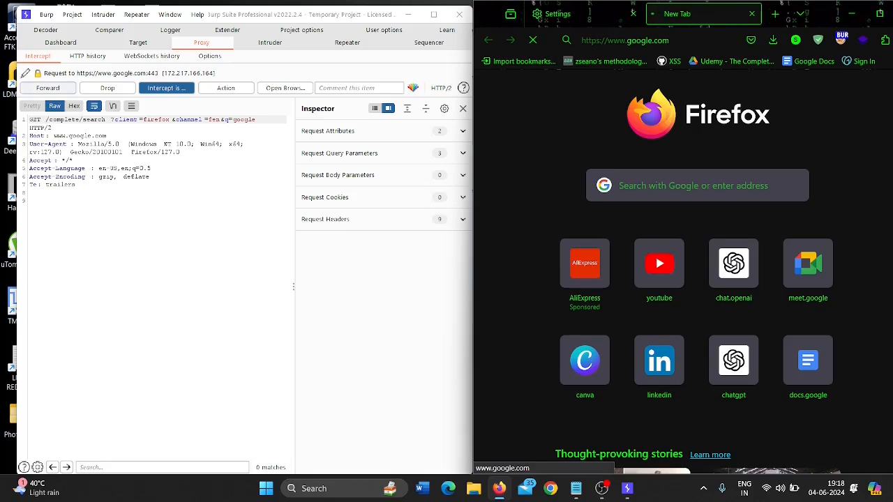
Step: Forward the intercepted Google requests to the server and turn message interception off
key("ctrl+f")
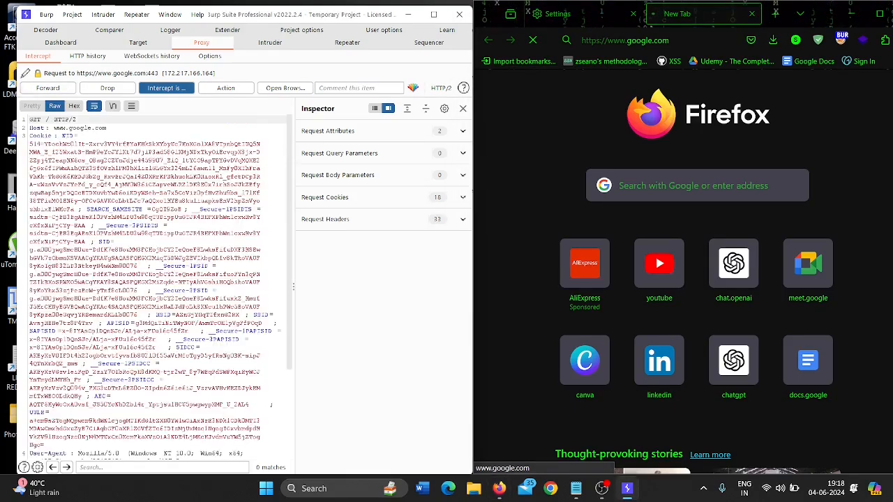
key("ctrl+f")
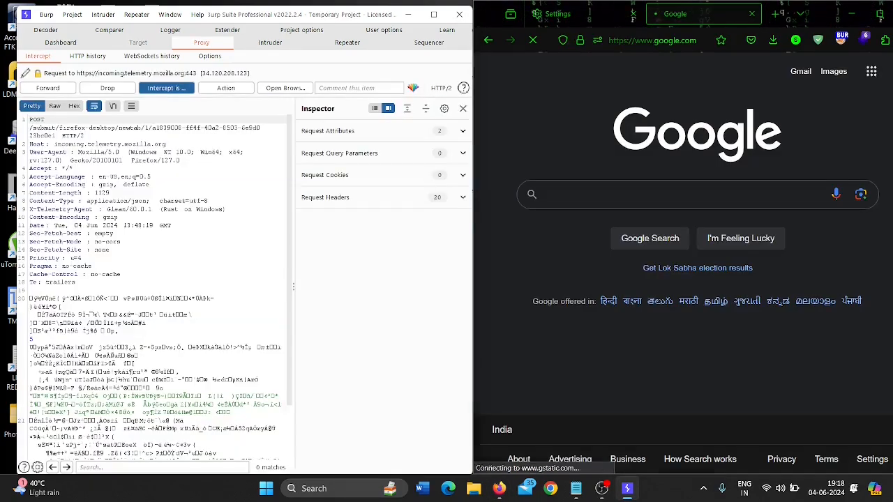
key("ctrl+t")
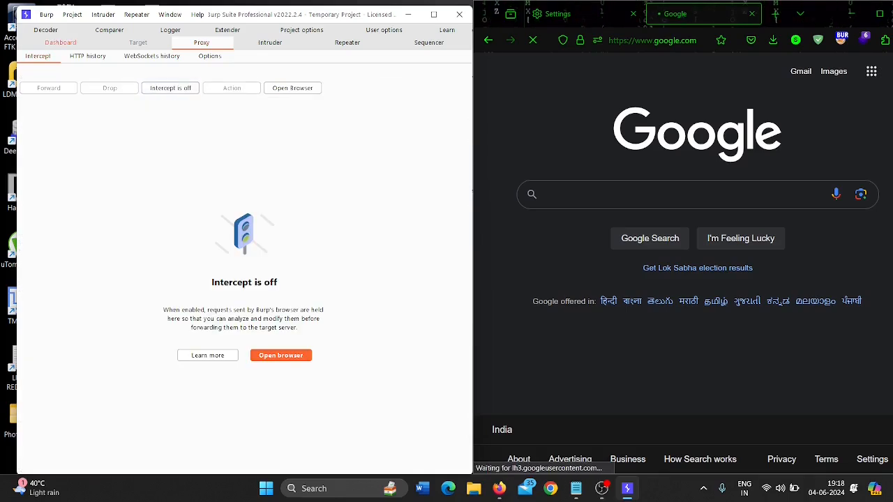